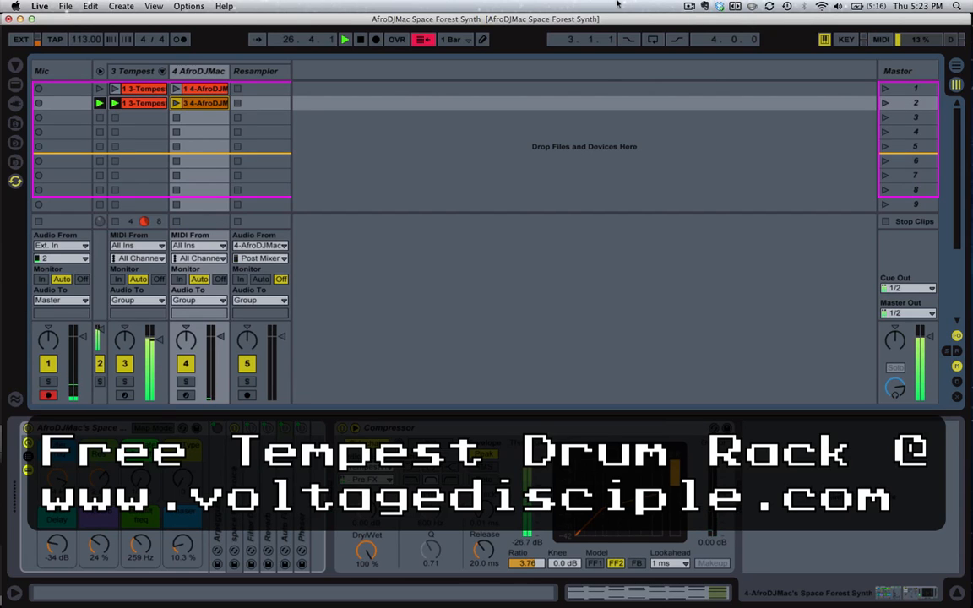
View the Tempest track's drum rack, and arm the AfroDJMac synth track for recording.
{"action": "left_click", "coordinate": [136, 74]}
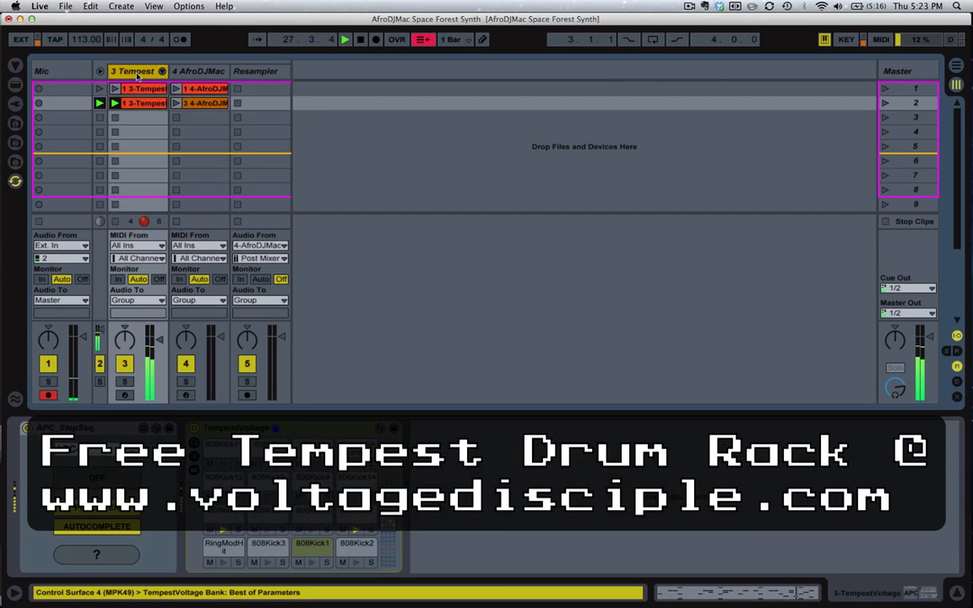
{"action": "left_click", "coordinate": [324, 429]}
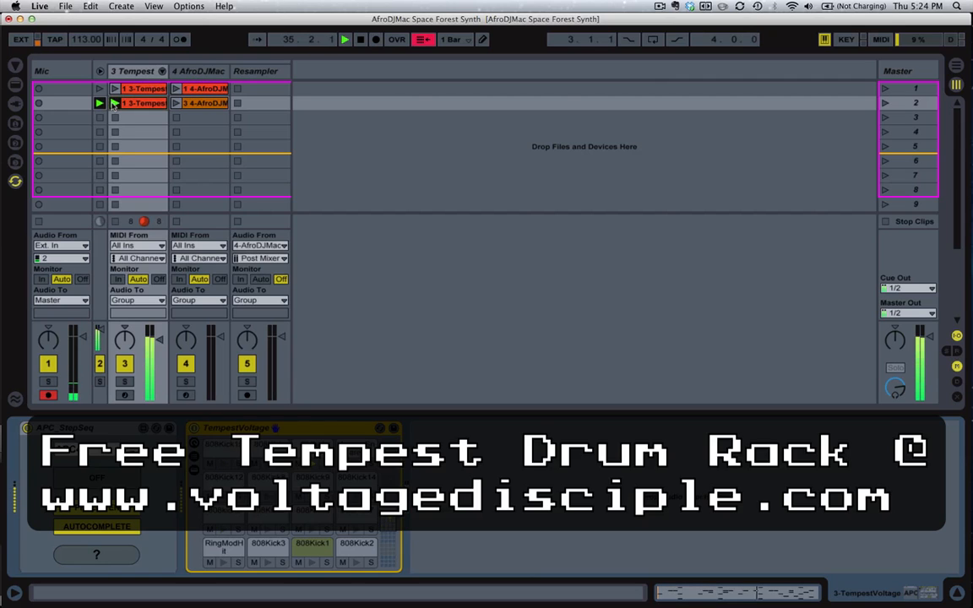
{"action": "left_click", "coordinate": [199, 73]}
{"action": "left_click", "coordinate": [105, 427]}
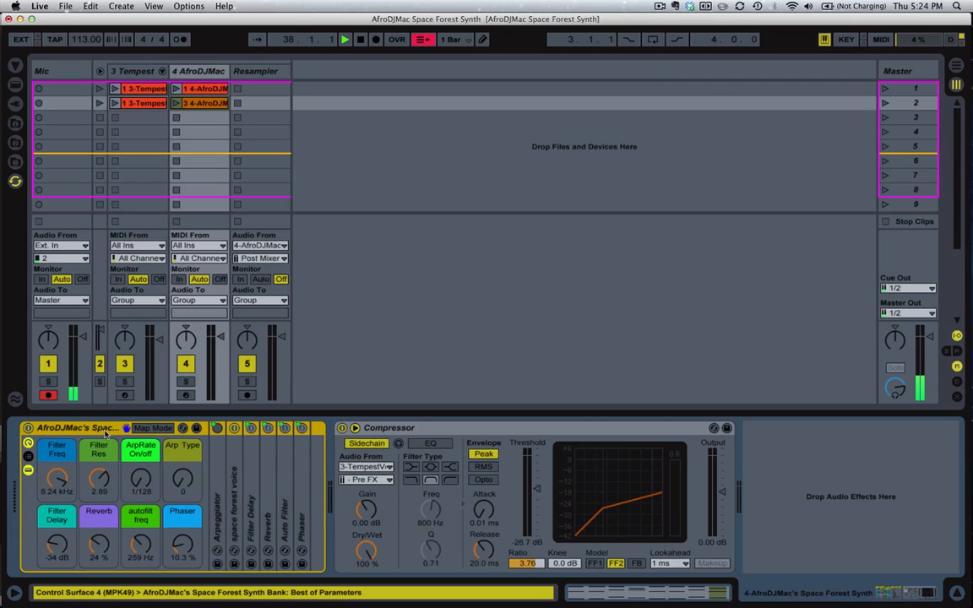
{"action": "left_click", "coordinate": [185, 395]}
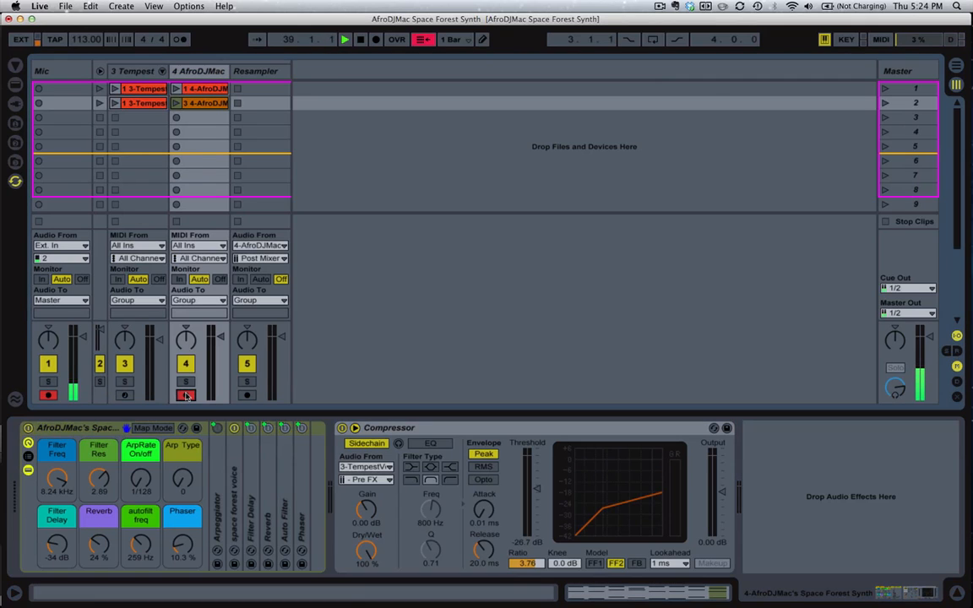
Expand the space forest voice sampler and locate its source sample in the browser, closing the browser again.
{"action": "double_click", "coordinate": [233, 503]}
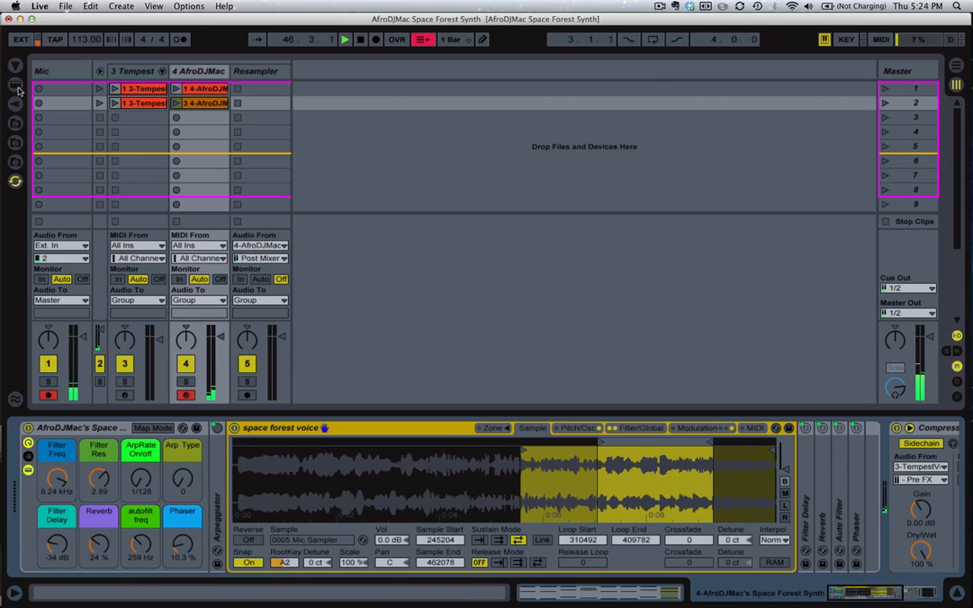
{"action": "right_click", "coordinate": [471, 468]}
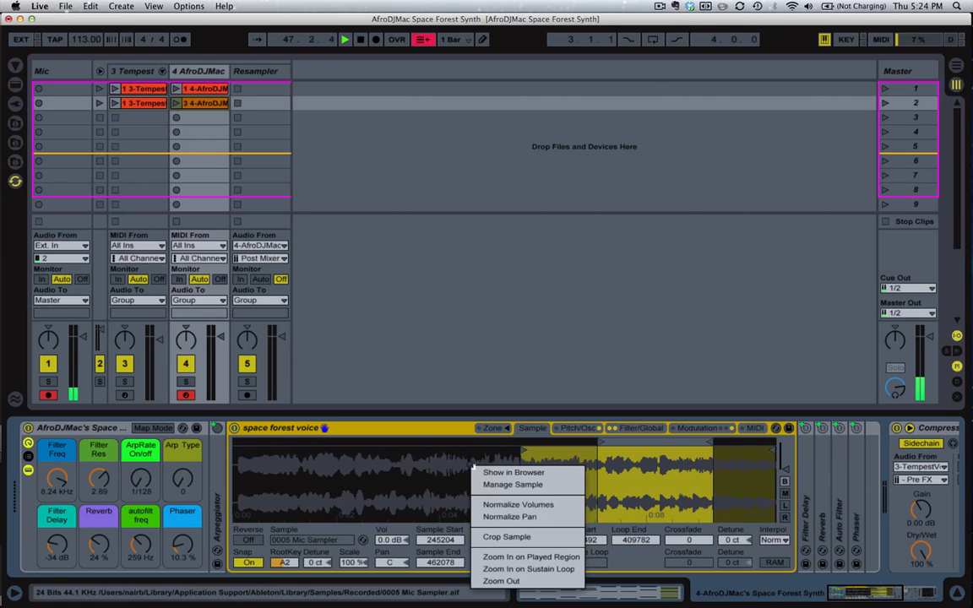
{"action": "left_click", "coordinate": [509, 473]}
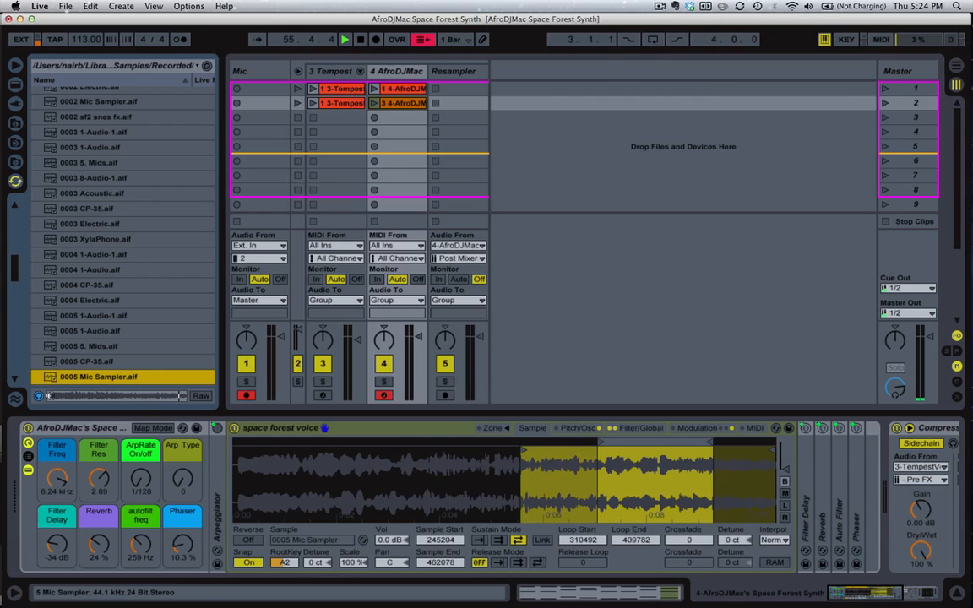
{"action": "left_click", "coordinate": [13, 72]}
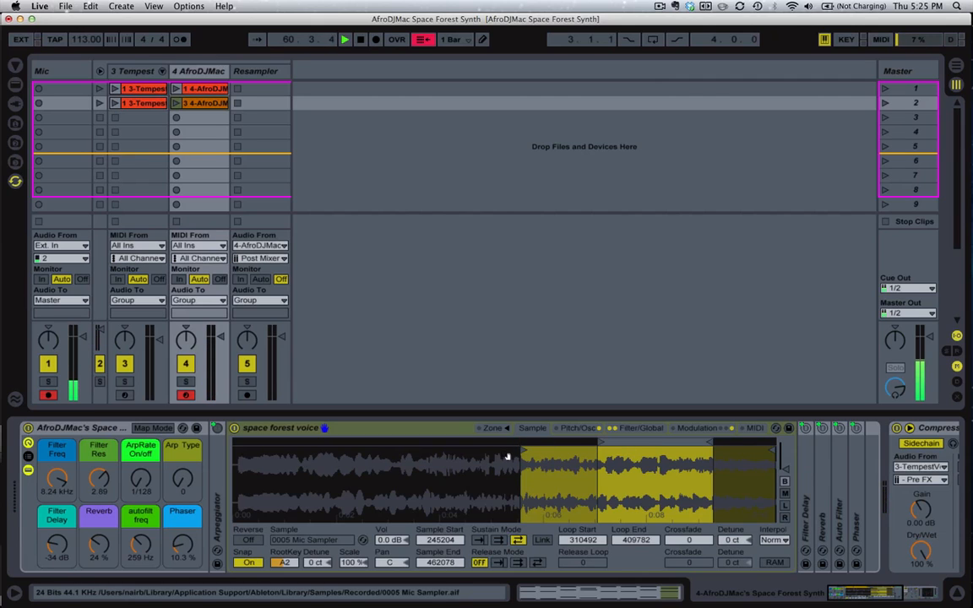
Try an earlier sample start of 72643 in the space forest voice sampler, and restore it to 245204.
{"action": "left_click_drag", "start_coordinate": [521, 446], "coordinate": [320, 448]}
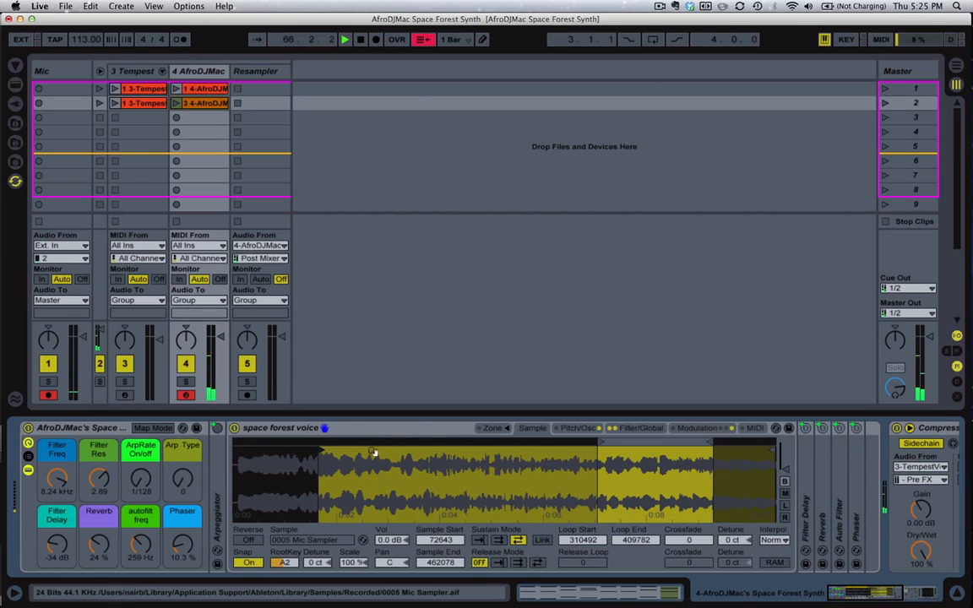
{"action": "mouse_move", "coordinate": [322, 447]}
{"action": "left_mouse_down"}
{"action": "mouse_move", "coordinate": [539, 446]}
{"action": "mouse_move", "coordinate": [522, 447]}
{"action": "left_mouse_up"}
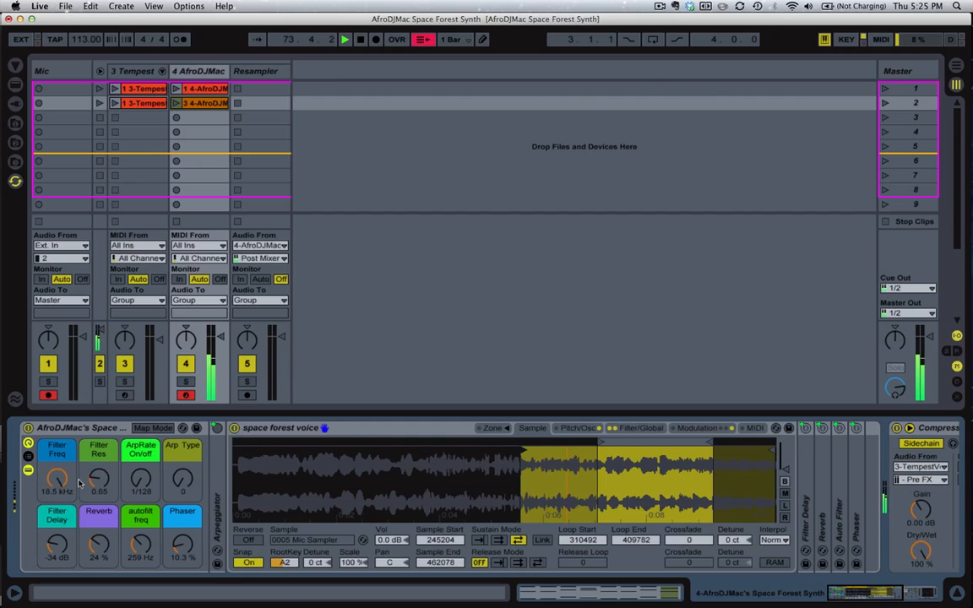
Examine the Arpeggiator's settings, and collapse both it and the space forest voice sampler.
{"action": "double_click", "coordinate": [221, 497]}
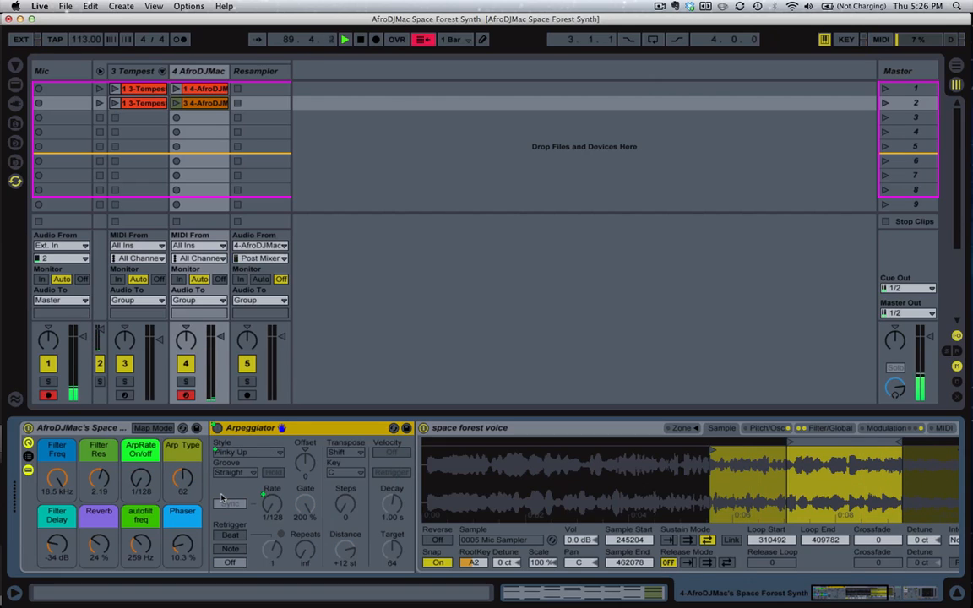
{"action": "double_click", "coordinate": [295, 429]}
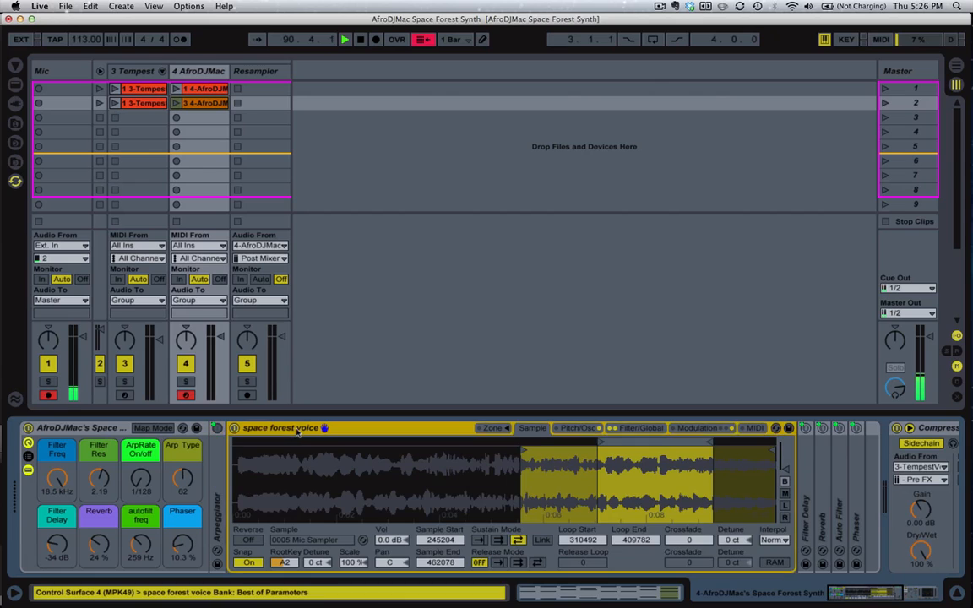
{"action": "double_click", "coordinate": [296, 429]}
Examine the Filter Delay, Auto Filter and Phaser settings in the synth rack, and collapse the three effects.
{"action": "double_click", "coordinate": [251, 478]}
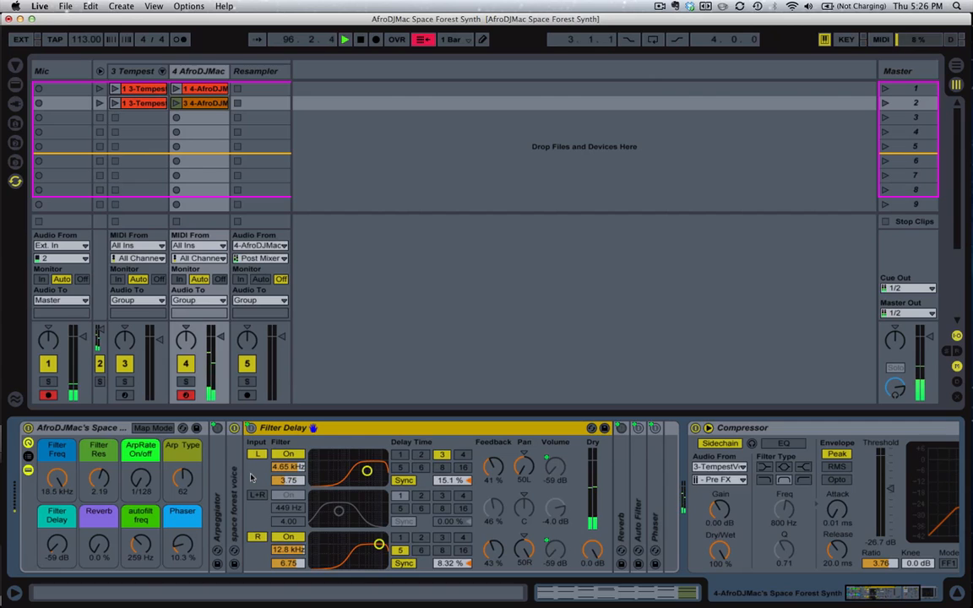
{"action": "double_click", "coordinate": [640, 512]}
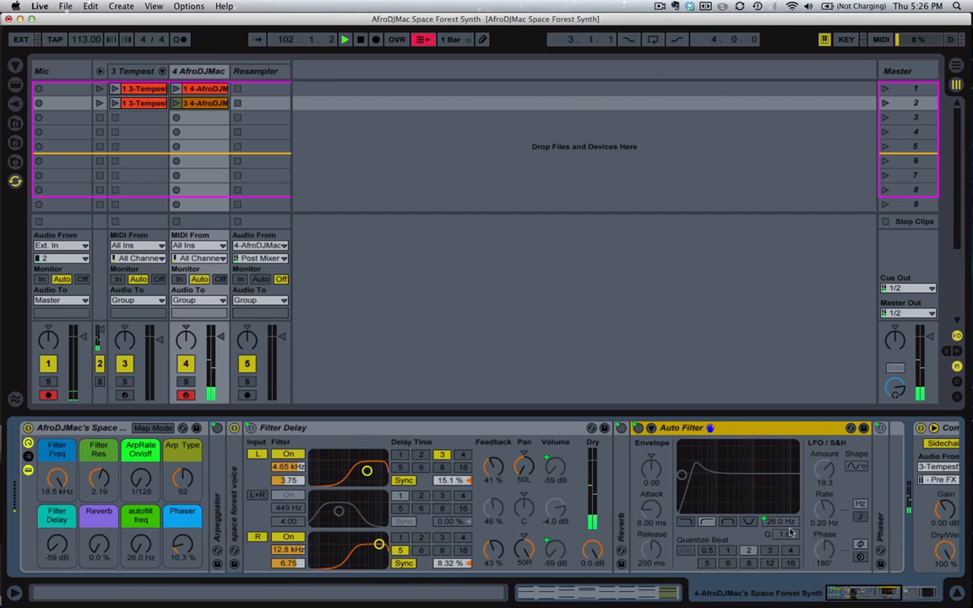
{"action": "double_click", "coordinate": [885, 493]}
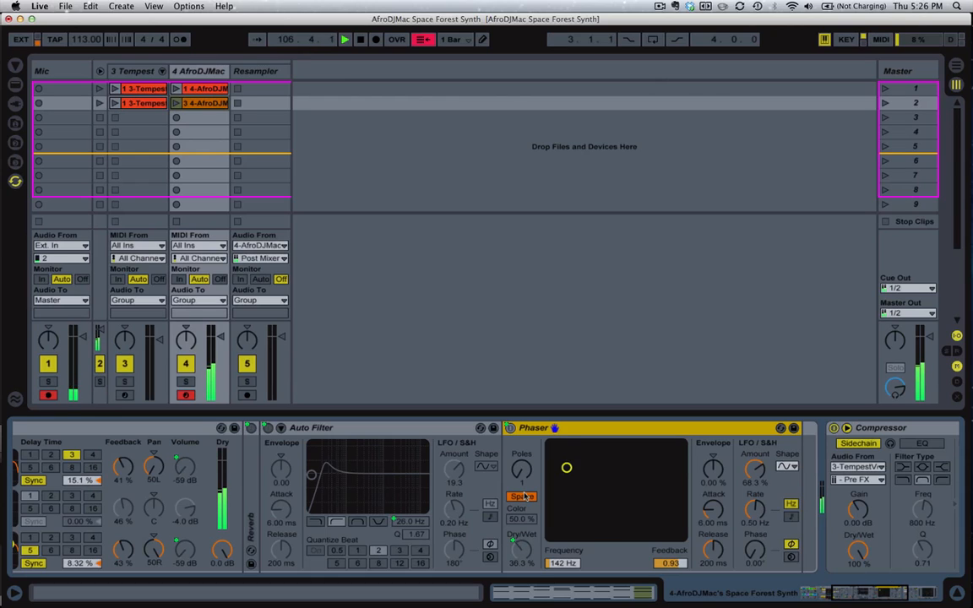
{"action": "scroll", "coordinate": [524, 497], "scroll_direction": "left", "scroll_amount": 8}
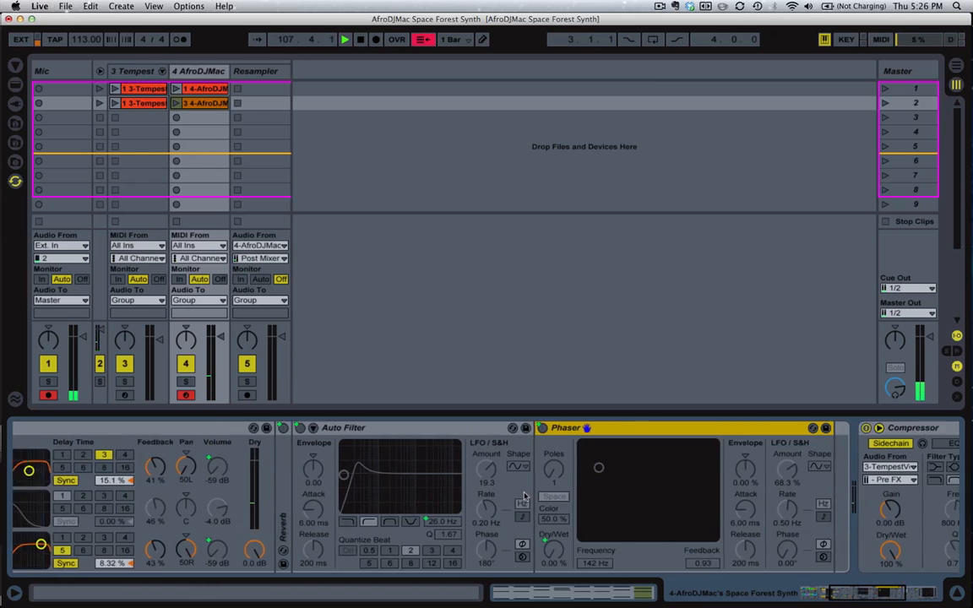
{"action": "double_click", "coordinate": [319, 429]}
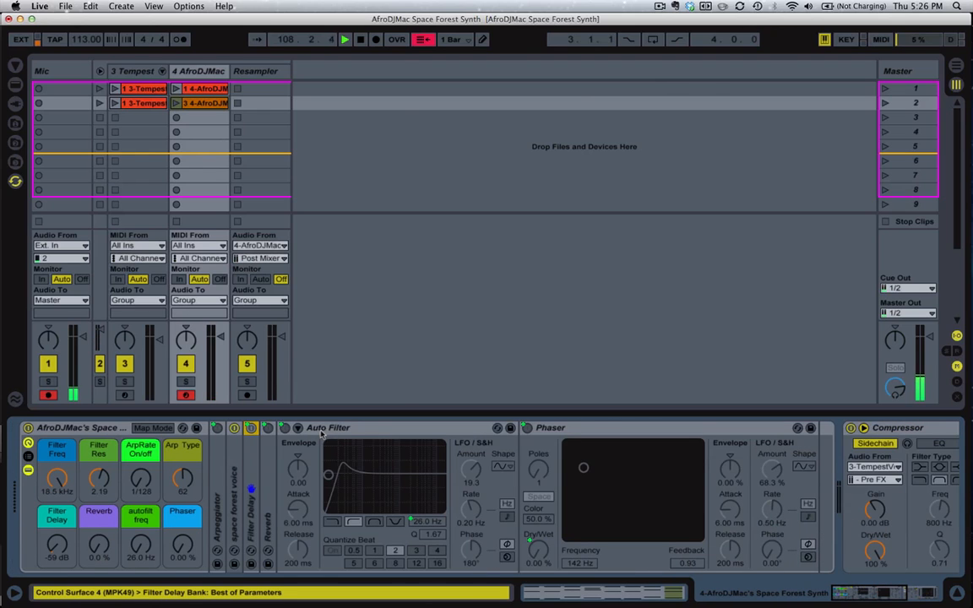
{"action": "double_click", "coordinate": [371, 428]}
{"action": "double_click", "coordinate": [452, 427]}
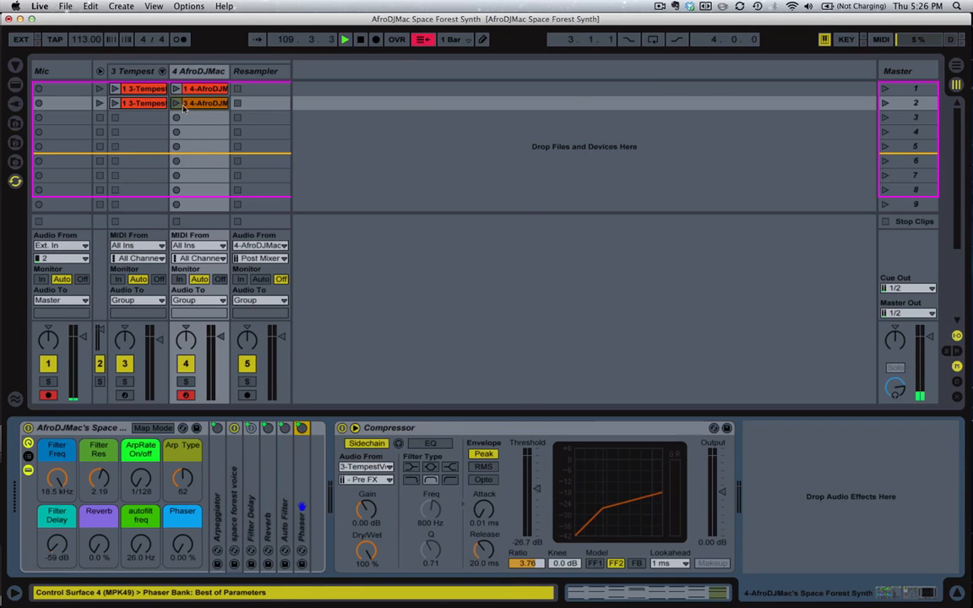
Arm the Resampler track for recording with 4-AfroDJMac's Space Forest Synth as its audio source.
{"action": "left_click", "coordinate": [194, 72]}
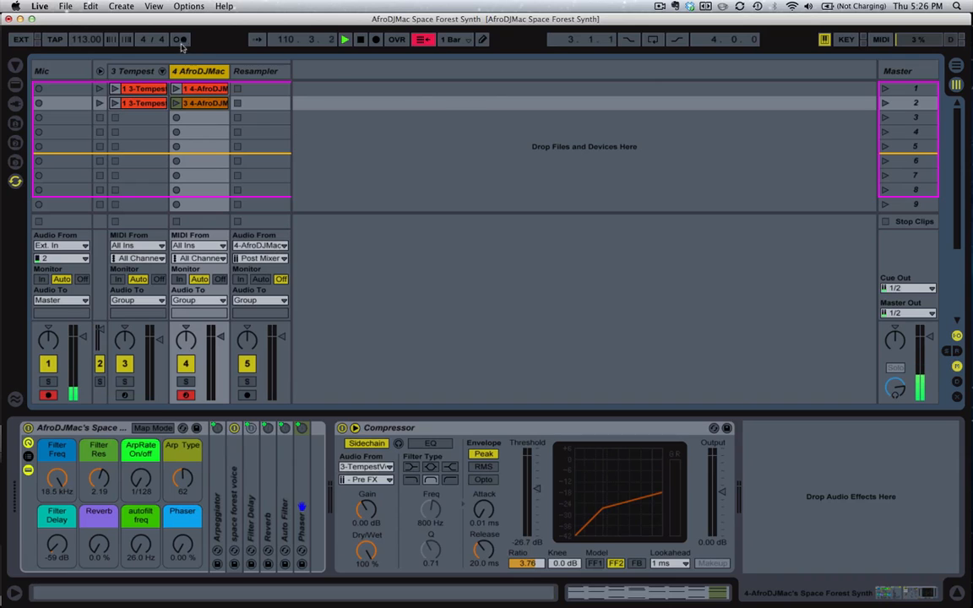
{"action": "left_click", "coordinate": [250, 74]}
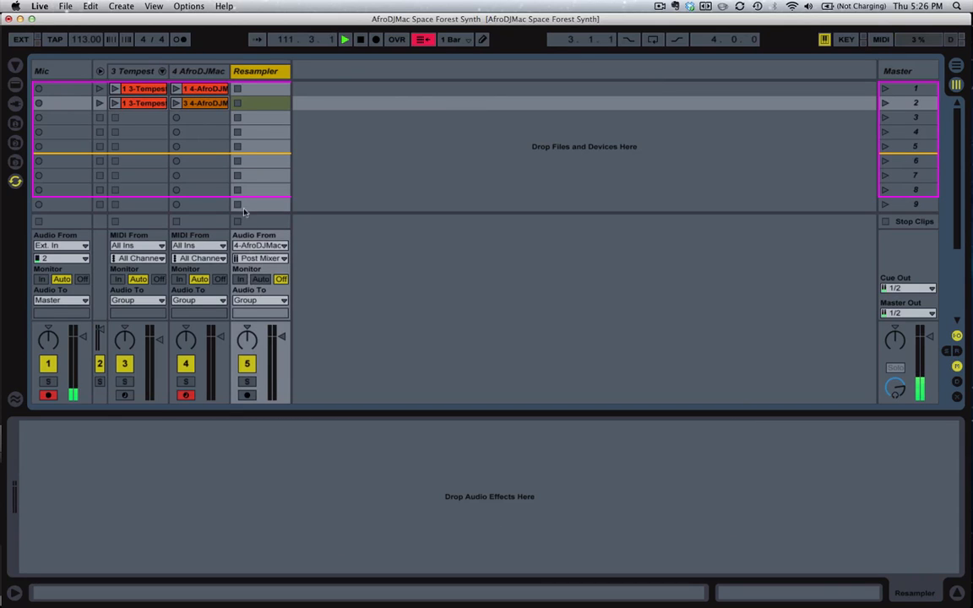
{"action": "left_click", "coordinate": [247, 395]}
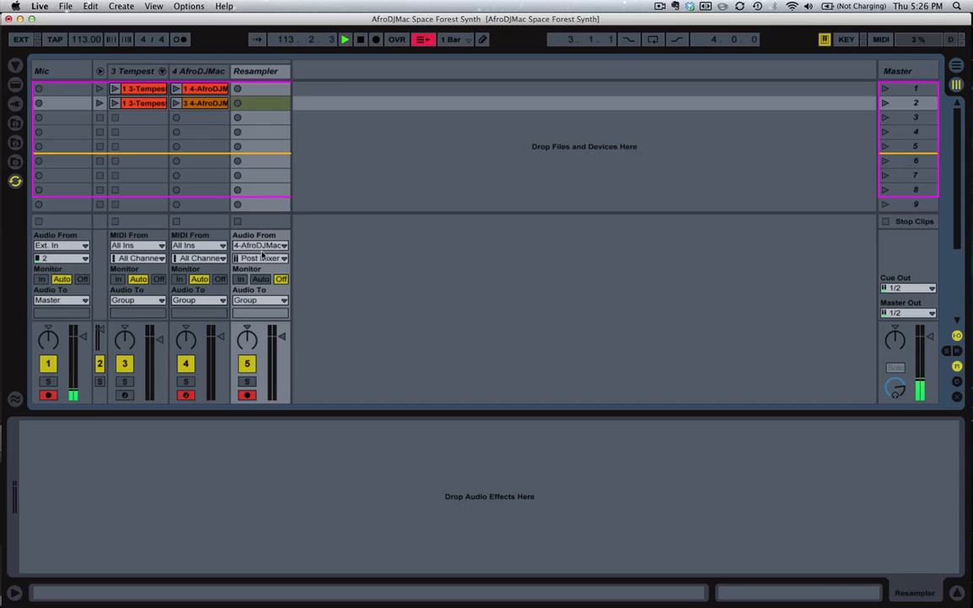
{"action": "left_click", "coordinate": [261, 246]}
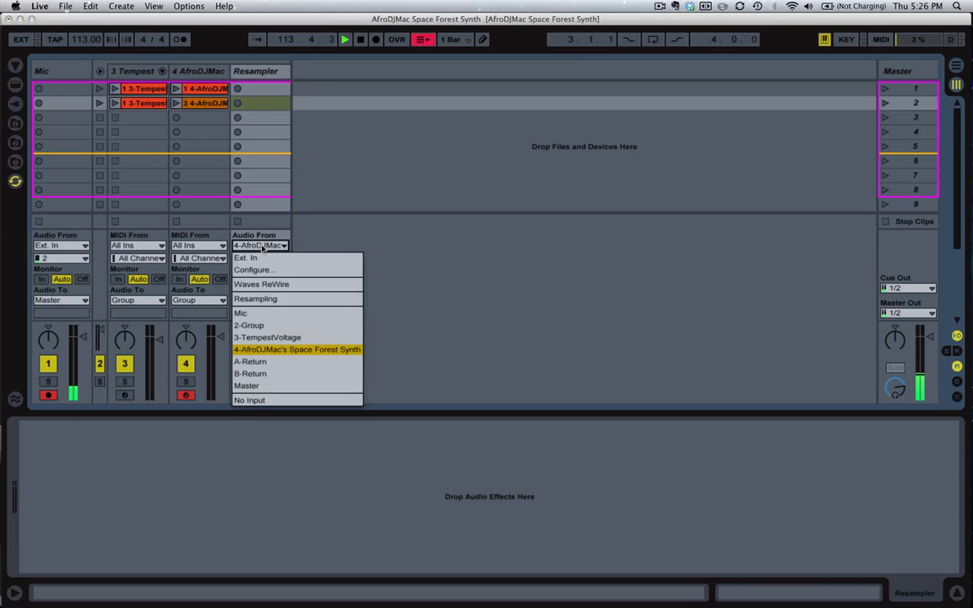
{"action": "left_click", "coordinate": [308, 351]}
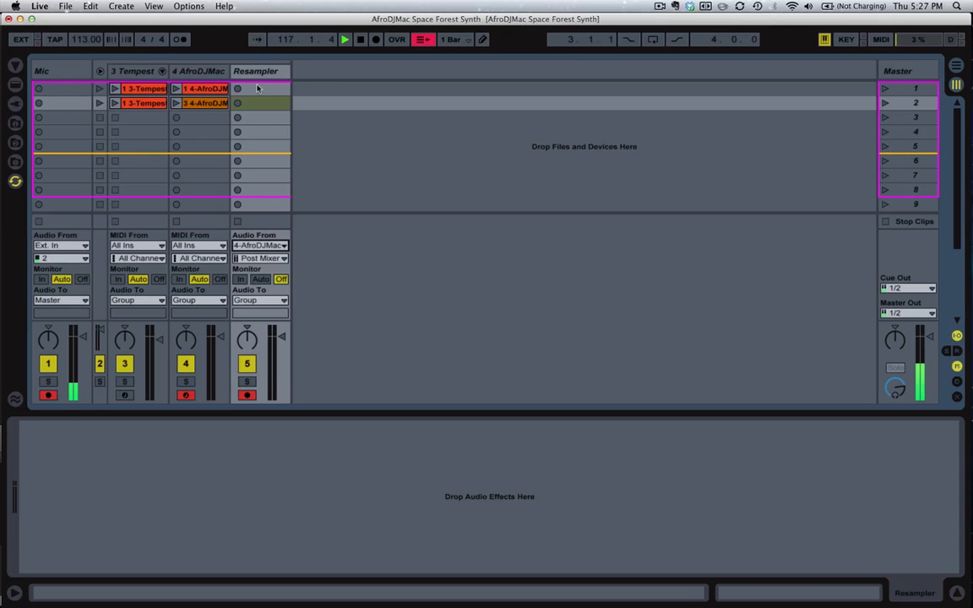
Play the synth track's first clip and record its audio output into the Resampler track, viewing the synth's devices.
{"action": "left_click", "coordinate": [199, 91]}
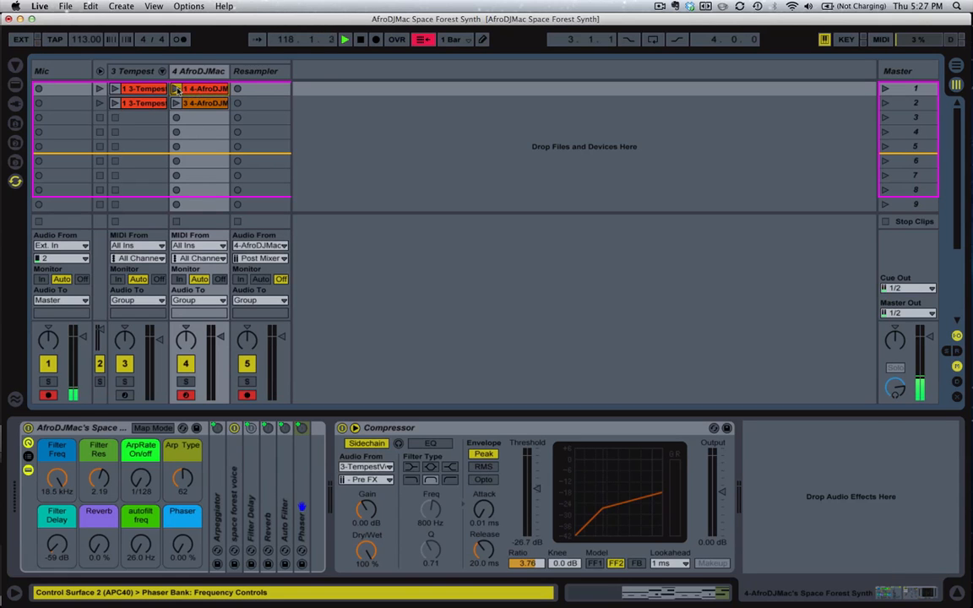
{"action": "left_click", "coordinate": [177, 88]}
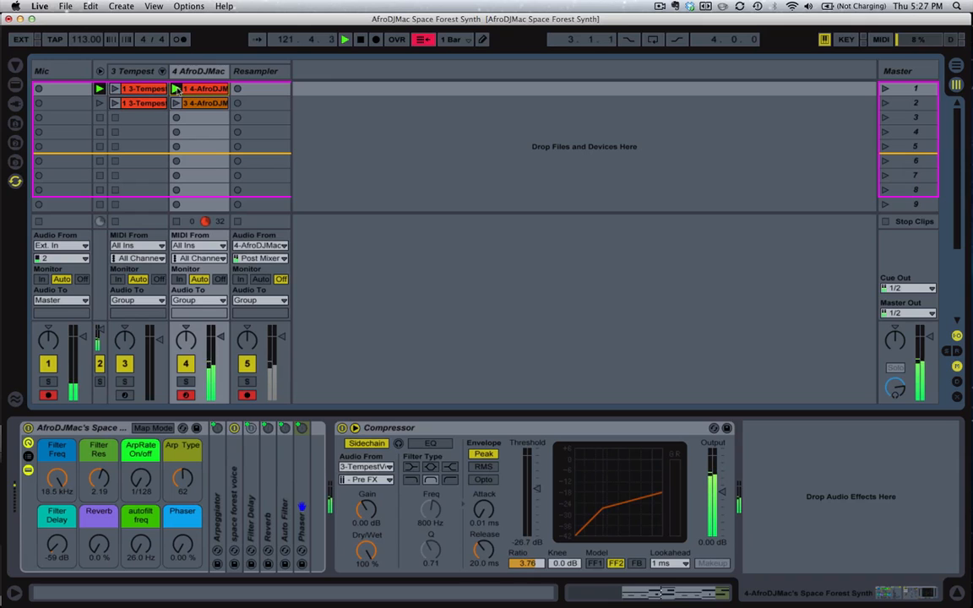
{"action": "key", "text": "Right"}
{"action": "key", "text": "Return"}
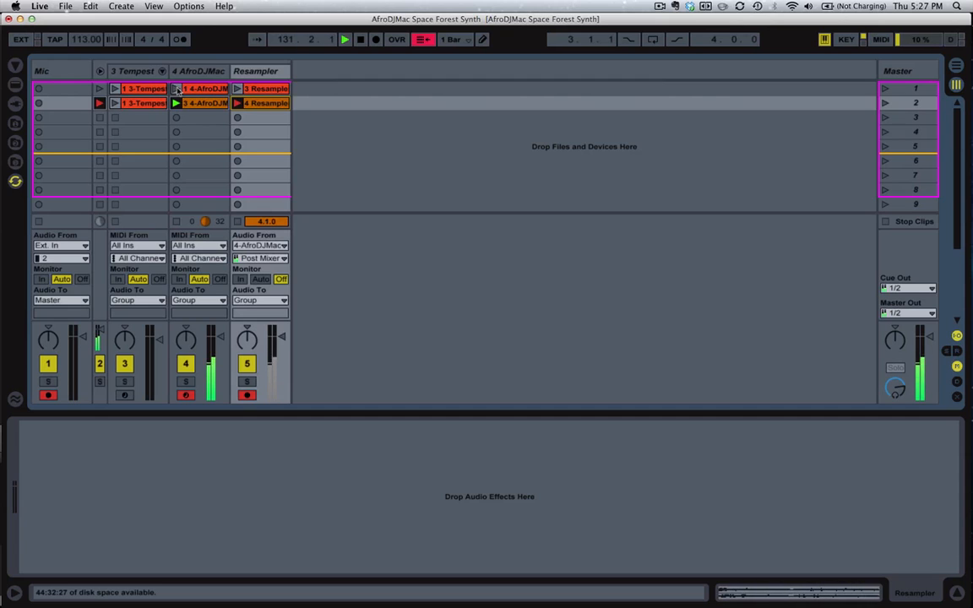
{"action": "left_click", "coordinate": [179, 71]}
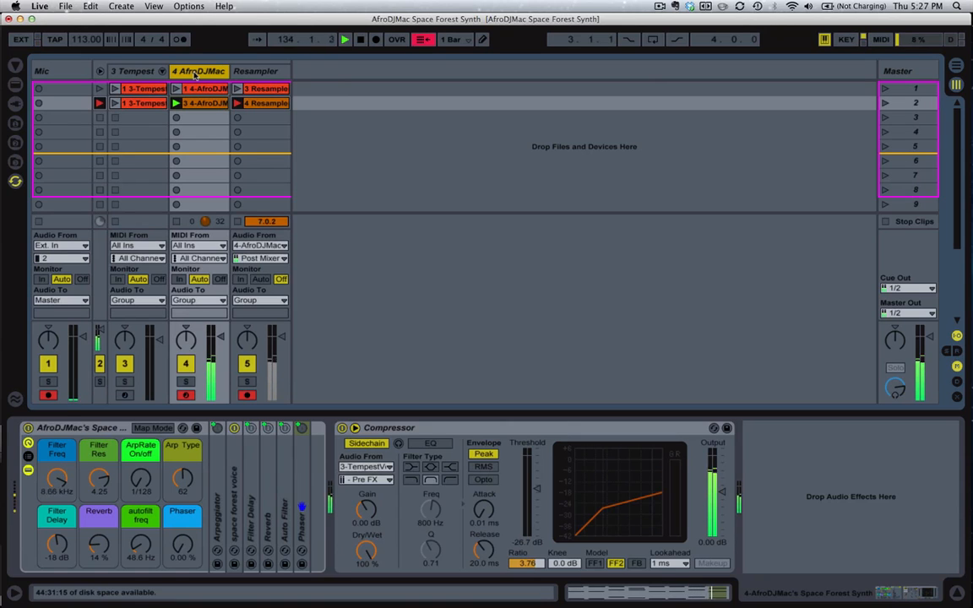
Open the first recorded clip on the Resampler track to show its waveform and sample settings.
{"action": "left_click", "coordinate": [284, 90]}
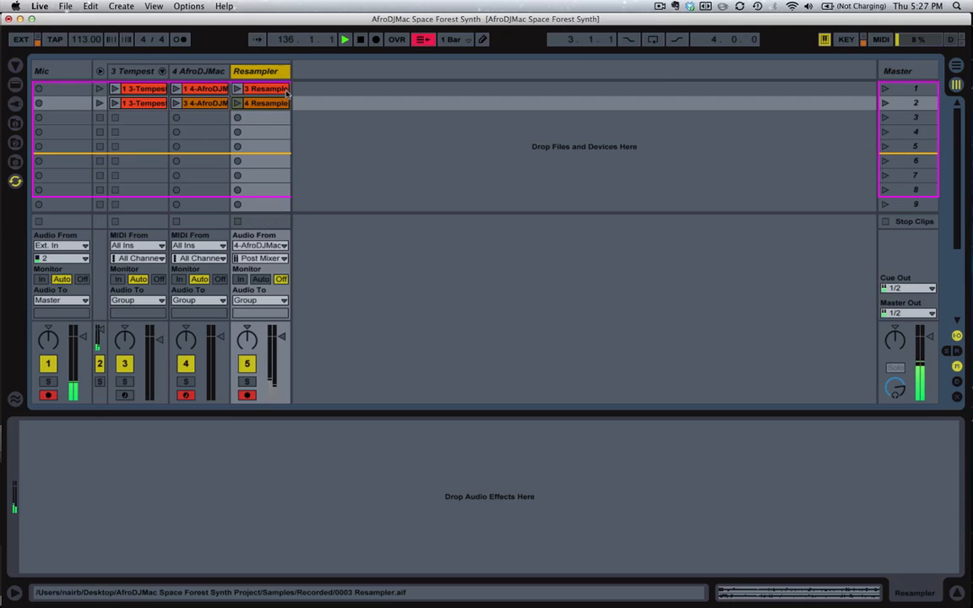
{"action": "left_click", "coordinate": [275, 90]}
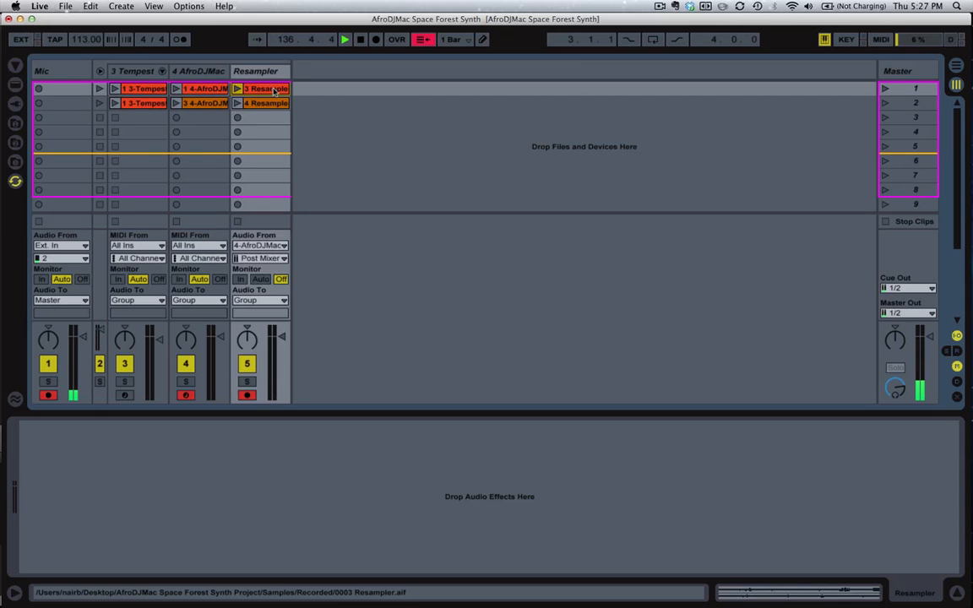
{"action": "double_click", "coordinate": [275, 91]}
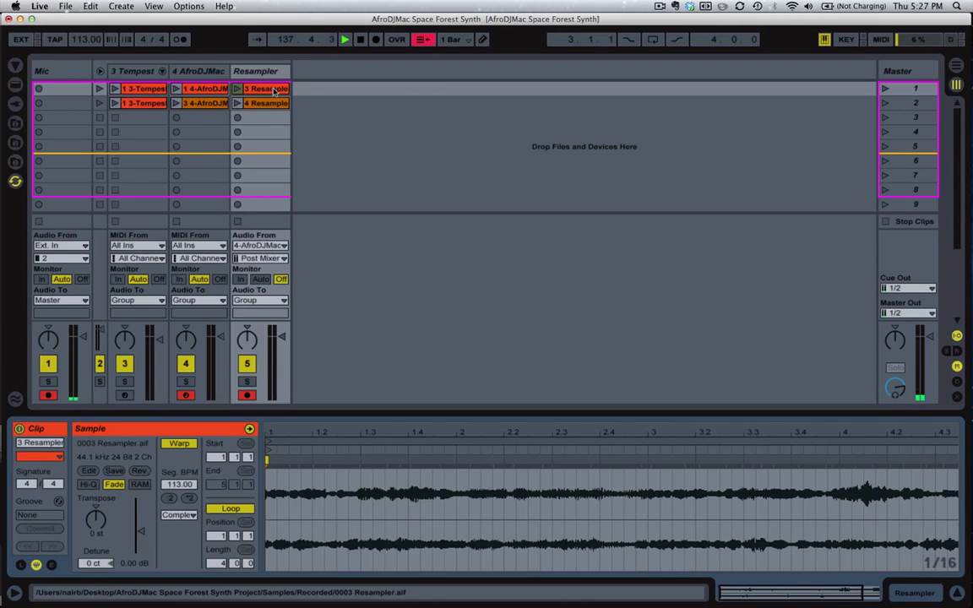
Slice the first recorded Resampler clip to a new MIDI track, one slice per 1/8 Note with the --MPC Sampler Choke preset.
{"action": "right_click", "coordinate": [275, 90]}
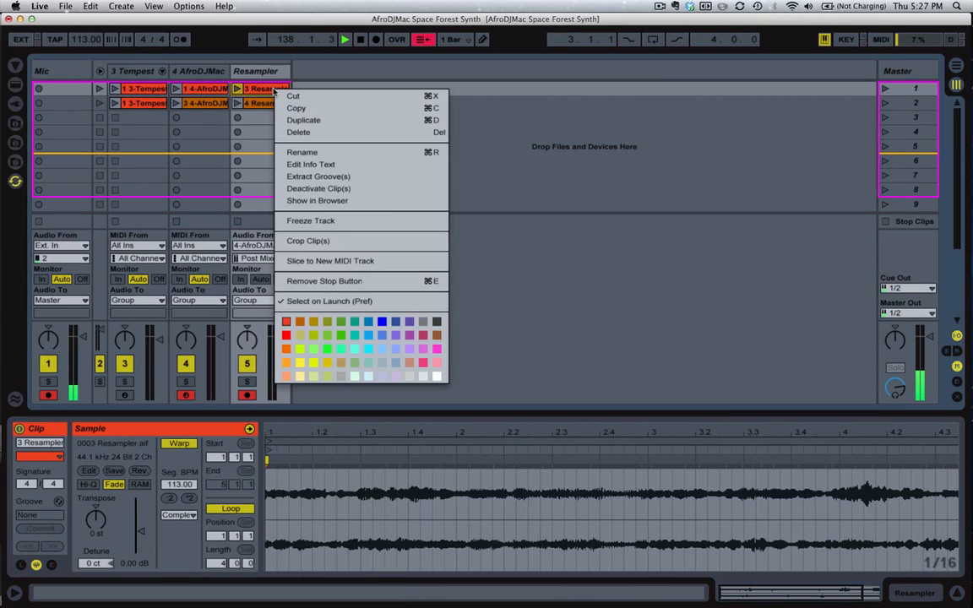
{"action": "left_click", "coordinate": [346, 261]}
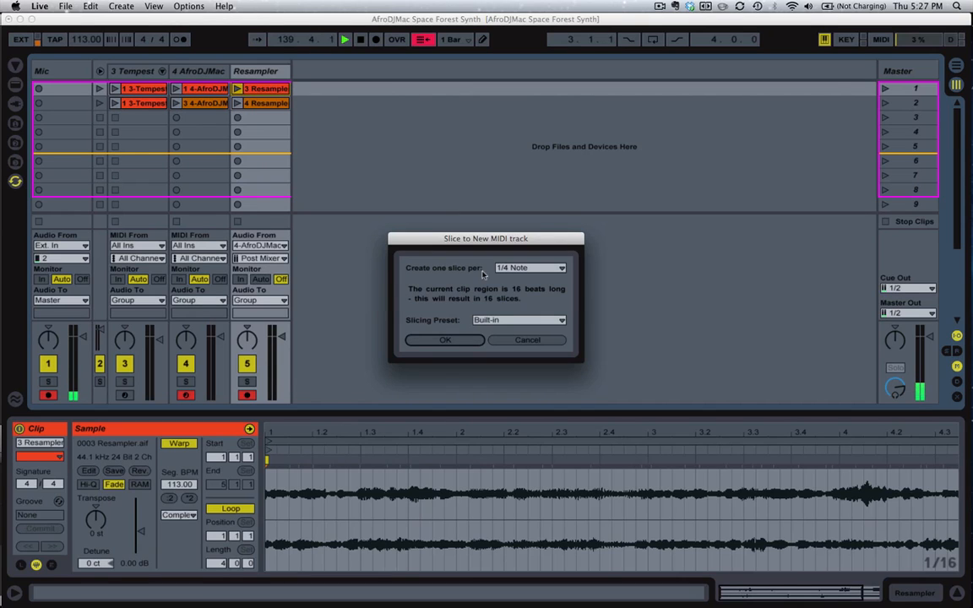
{"action": "left_click", "coordinate": [522, 274]}
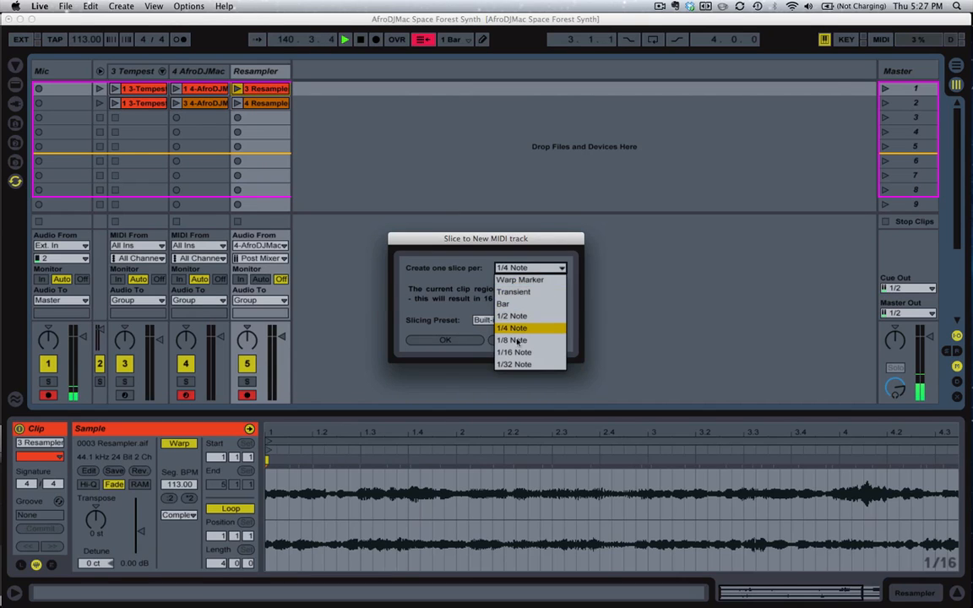
{"action": "left_click", "coordinate": [524, 334]}
{"action": "left_click", "coordinate": [512, 321]}
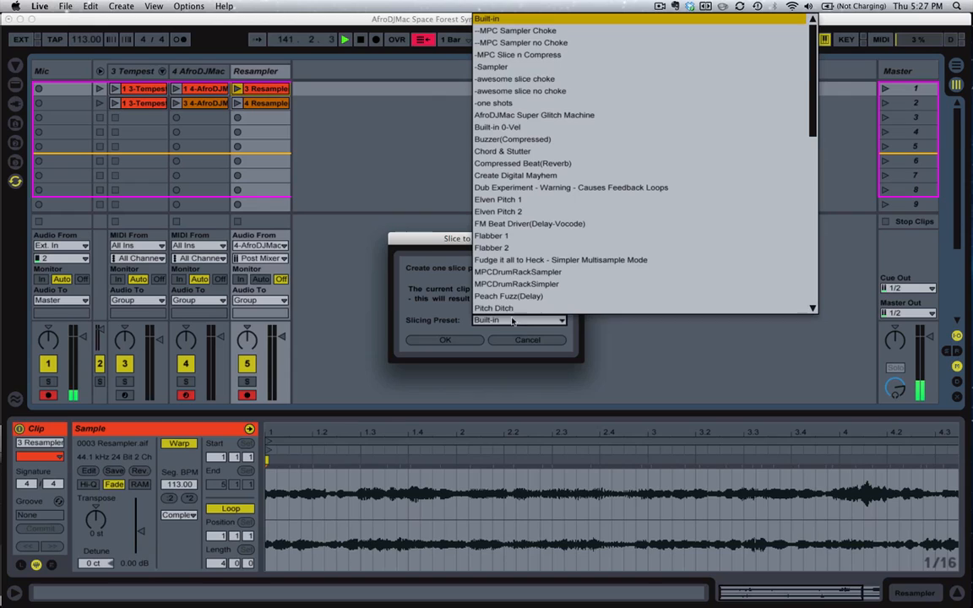
{"action": "left_click", "coordinate": [548, 31]}
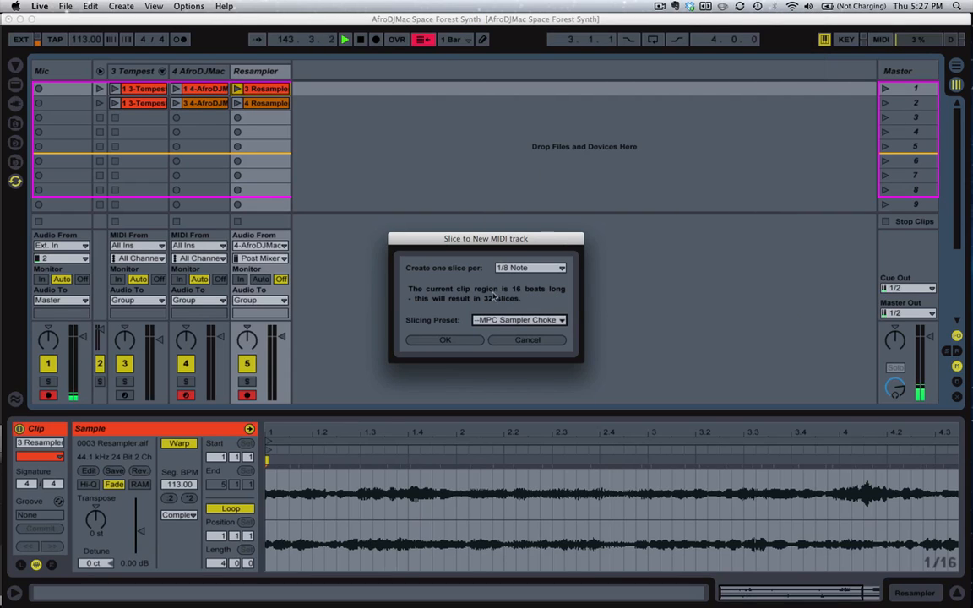
{"action": "left_click", "coordinate": [448, 340]}
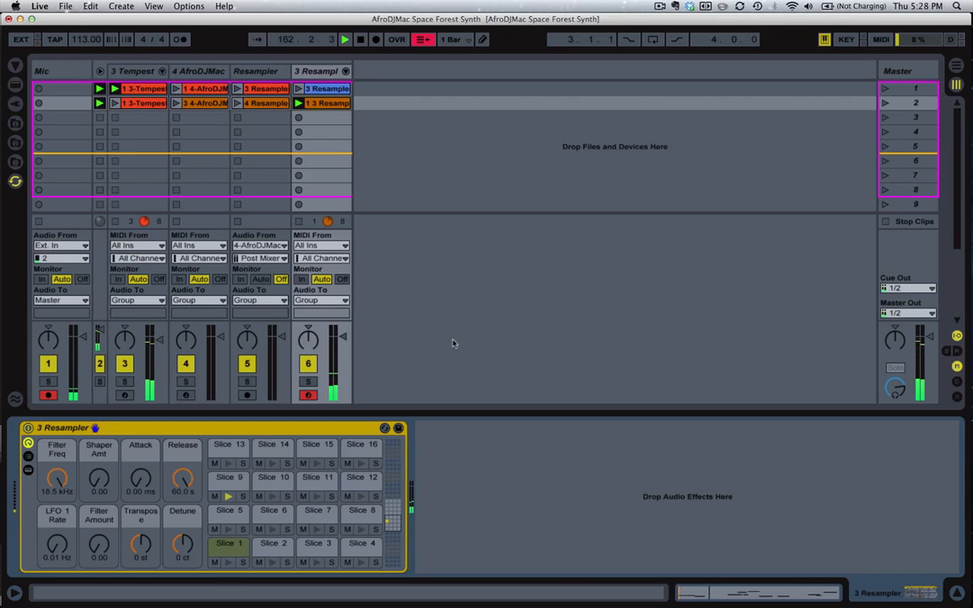
Record another MIDI clip from the slices into the third slot of the 3 Resampler track.
{"action": "key", "text": "Down"}
{"action": "key", "text": "Return"}
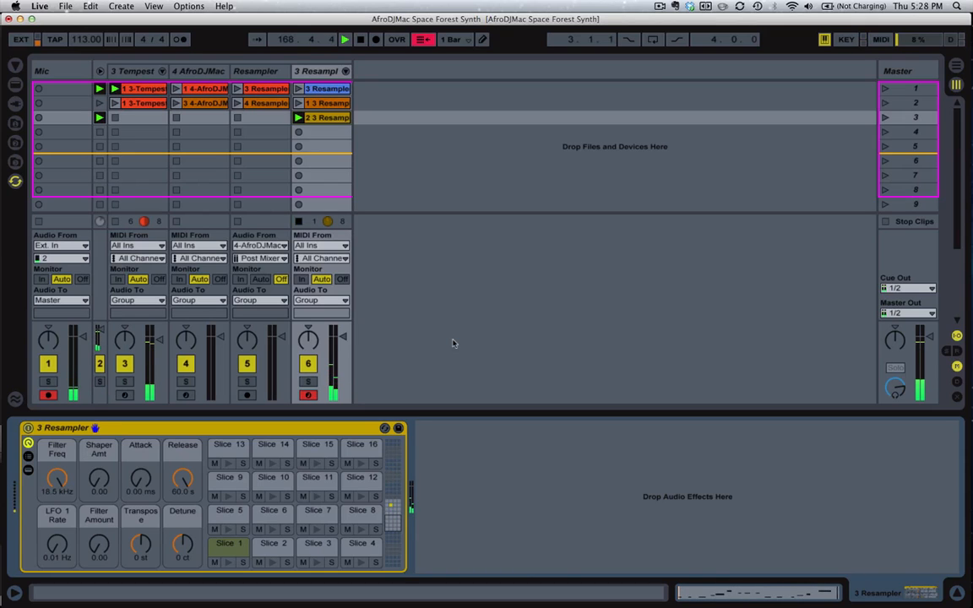
Select the second recorded clip on the Resampler track and play it.
{"action": "left_click", "coordinate": [272, 104]}
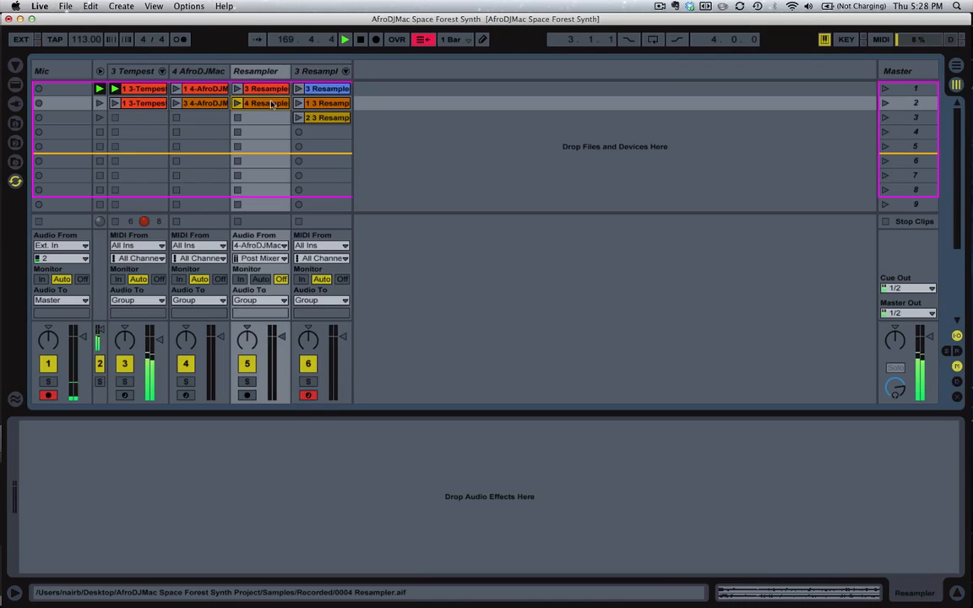
{"action": "right_click", "coordinate": [272, 104]}
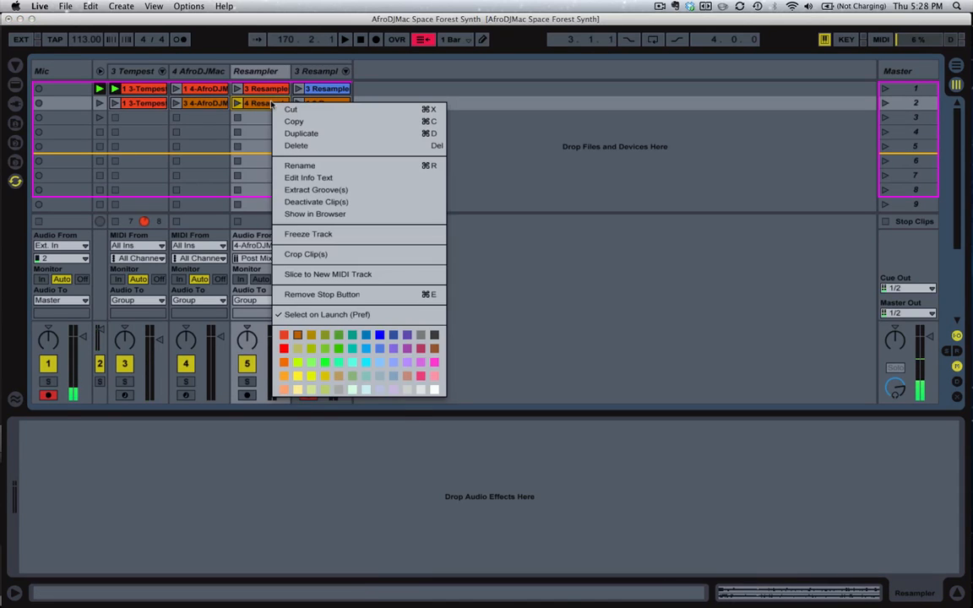
{"action": "left_click", "coordinate": [252, 104]}
{"action": "left_click", "coordinate": [238, 103]}
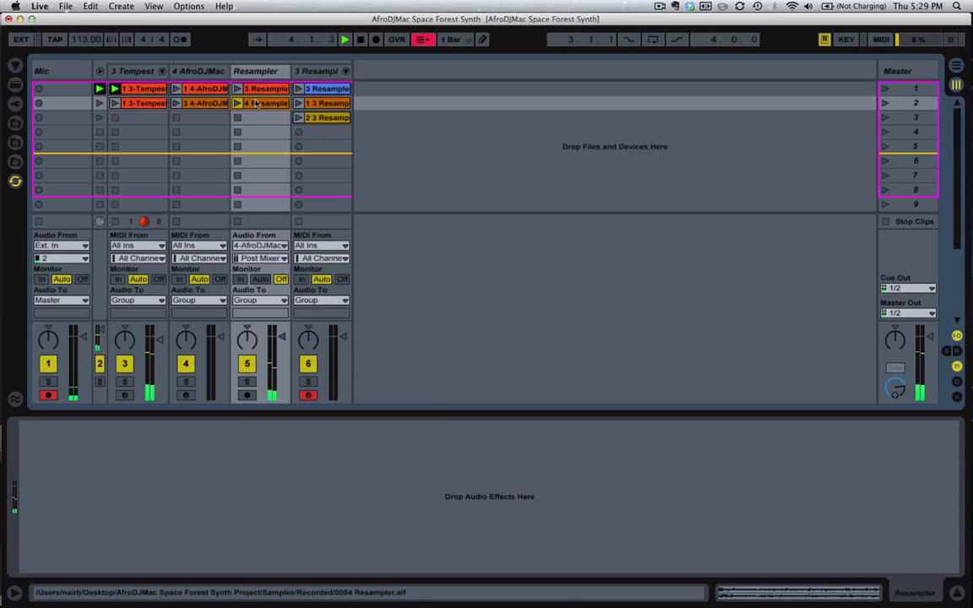
Slice the second Resampler clip to a new MIDI track, one slice per 1/4 Note with the --MPC Sampler Choke preset.
{"action": "right_click", "coordinate": [256, 103]}
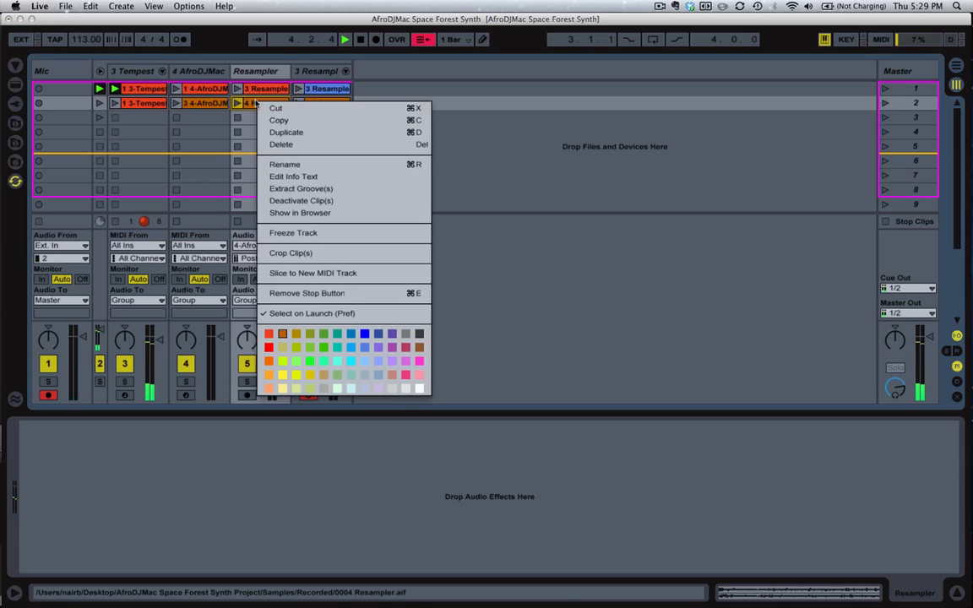
{"action": "left_click", "coordinate": [324, 273]}
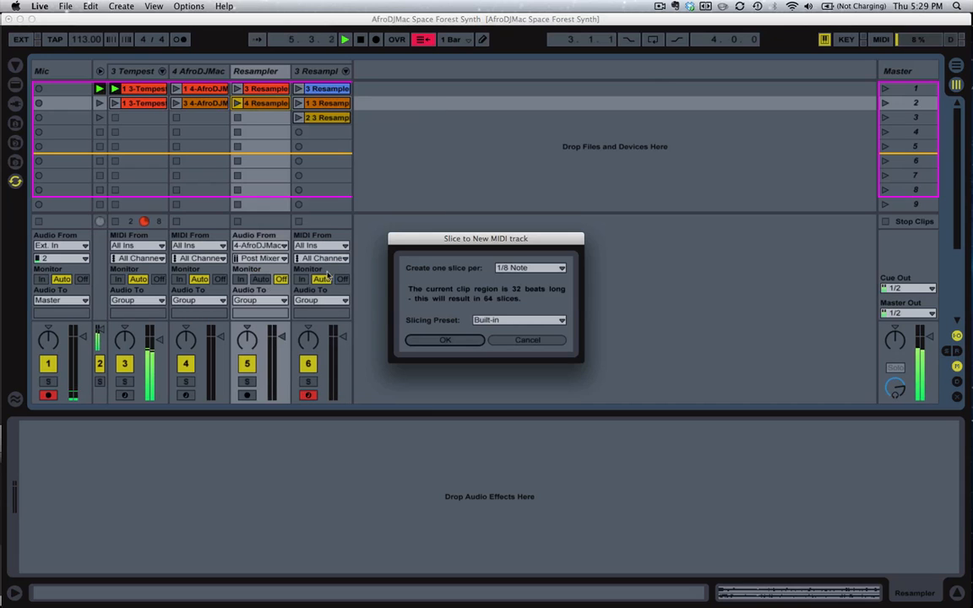
{"action": "left_click", "coordinate": [512, 320]}
{"action": "left_click", "coordinate": [547, 31]}
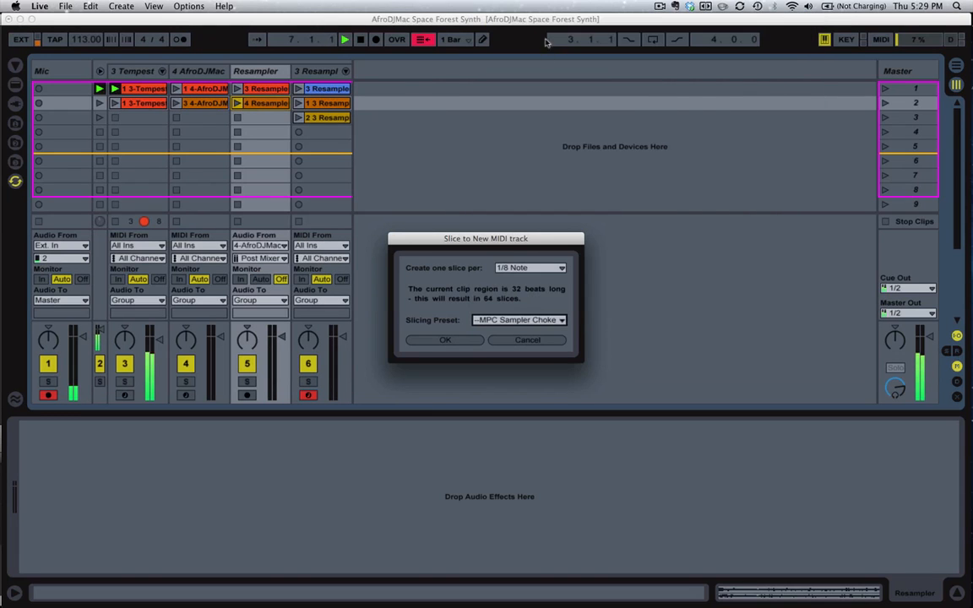
{"action": "left_click", "coordinate": [529, 267]}
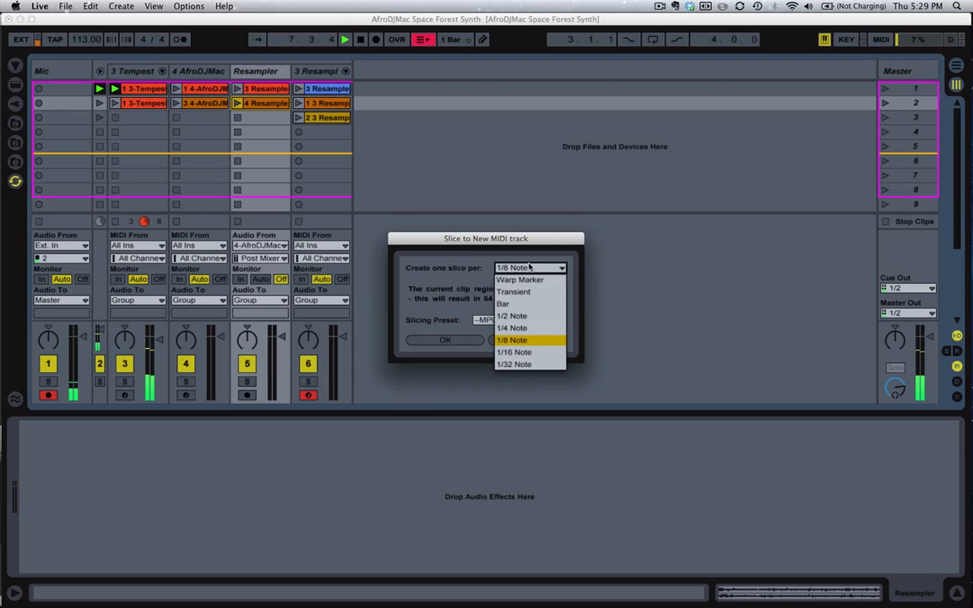
{"action": "left_click", "coordinate": [530, 328]}
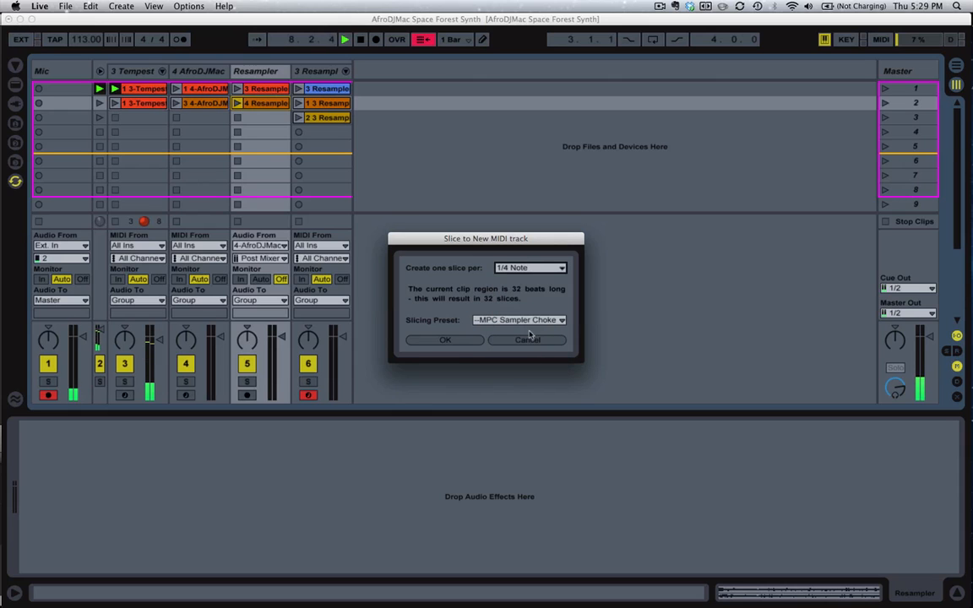
{"action": "left_click", "coordinate": [445, 340]}
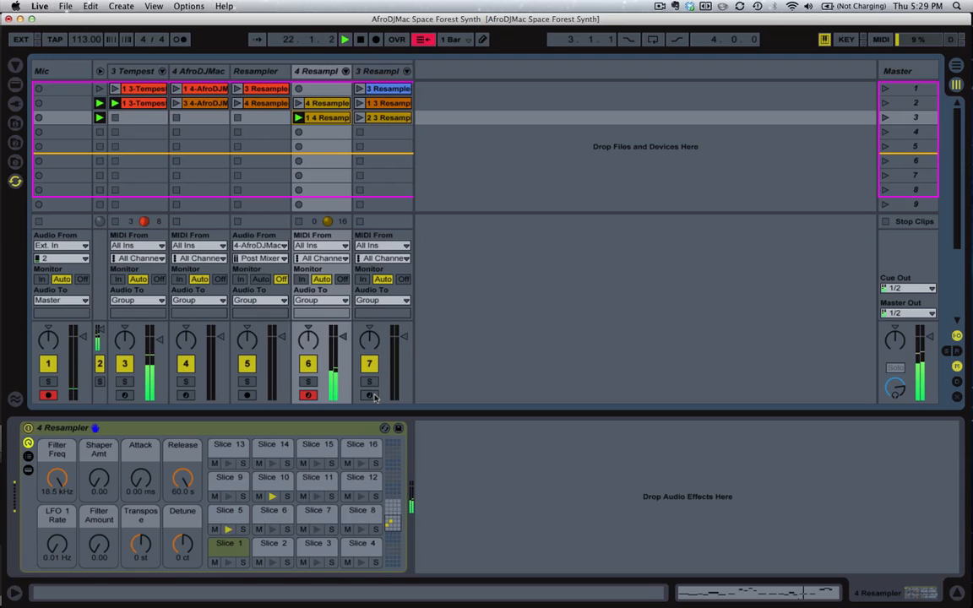
Record two more MIDI clips from the slices into the fourth and fifth slots of the 4 Resampler track.
{"action": "key", "text": "Down"}
{"action": "key", "text": "Return"}
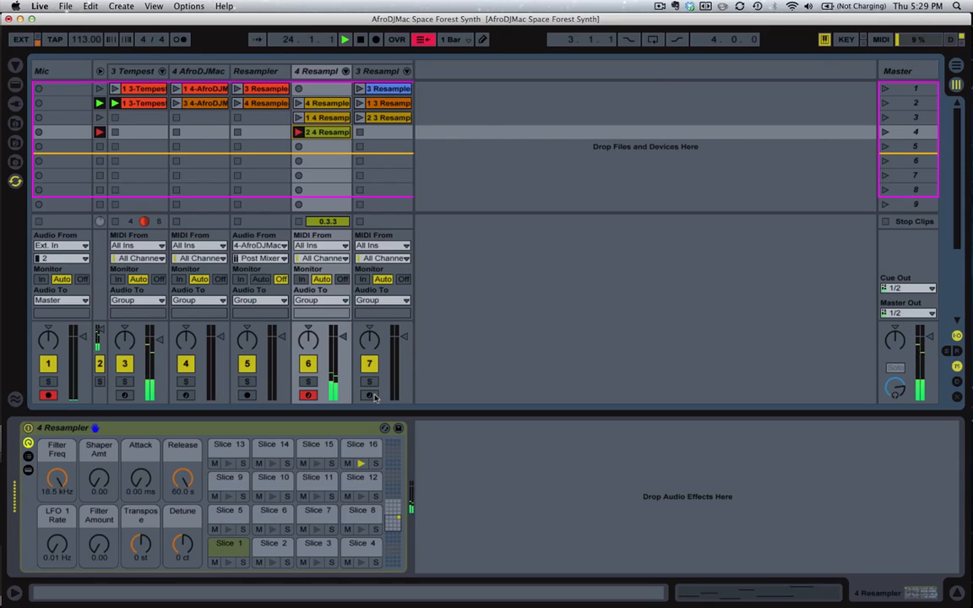
{"action": "key", "text": "Return"}
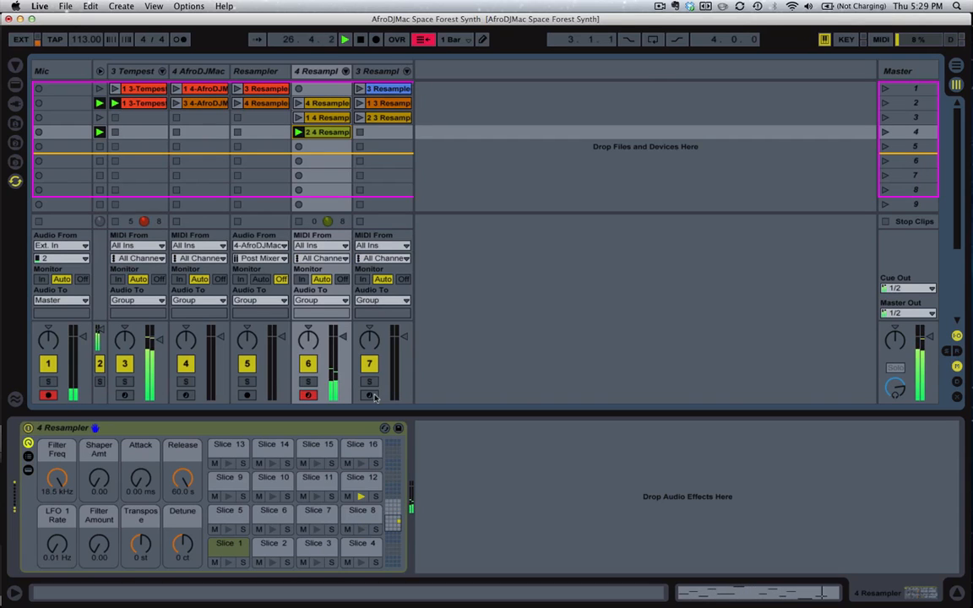
{"action": "key", "text": "Down"}
{"action": "key", "text": "Return"}
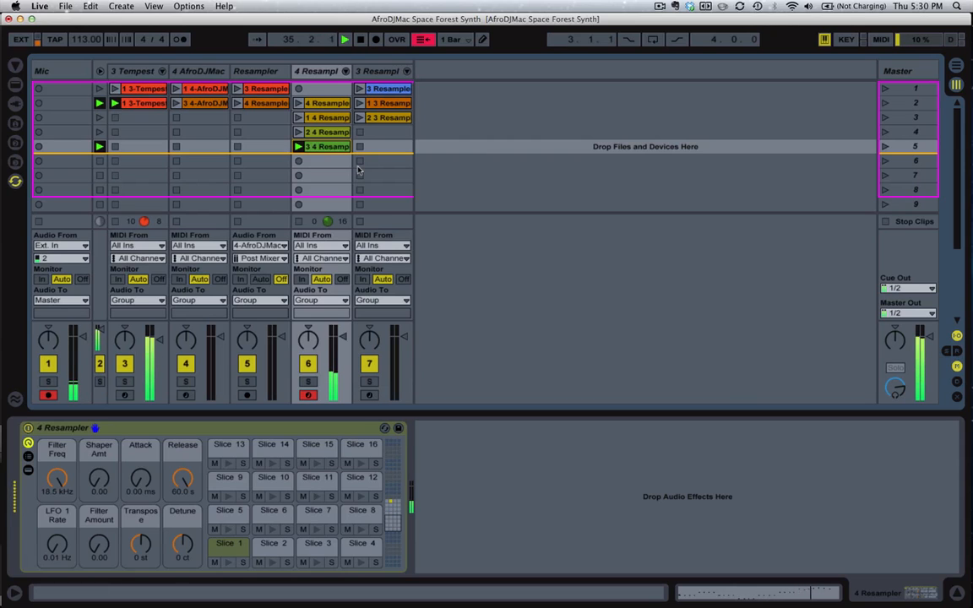
{"action": "left_click", "coordinate": [299, 147]}
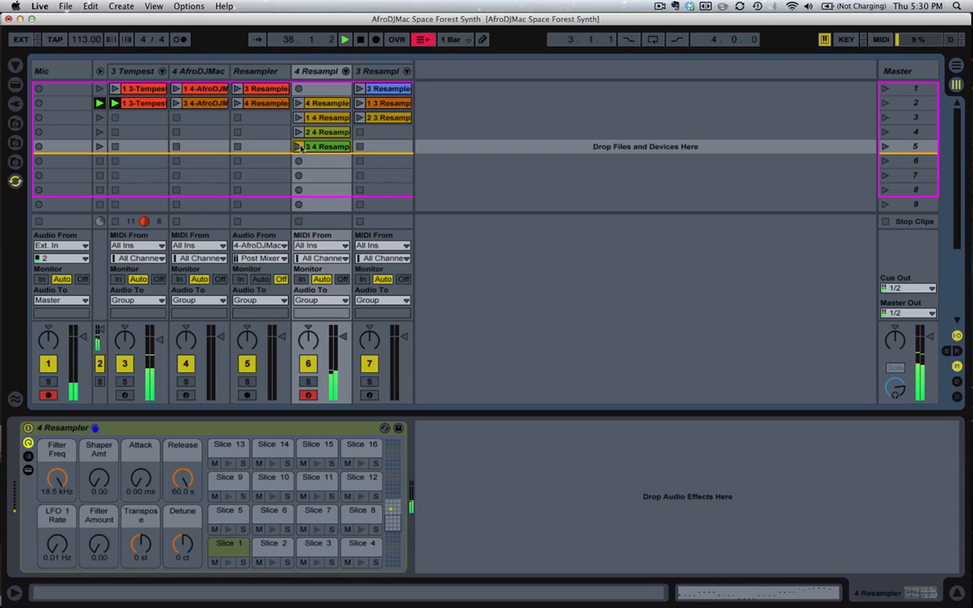